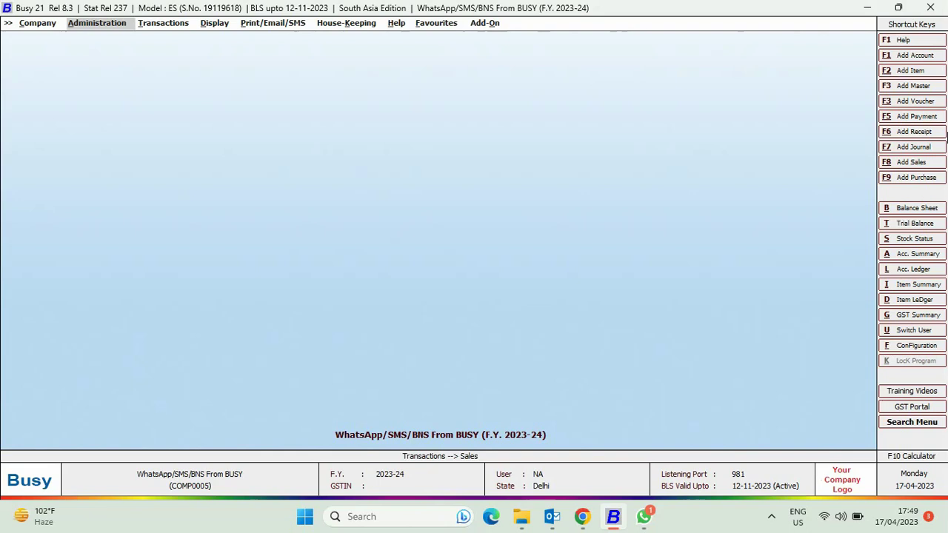
Open the existing Main series sales voucher dated 15-04-2023 for modification.
key("Right")
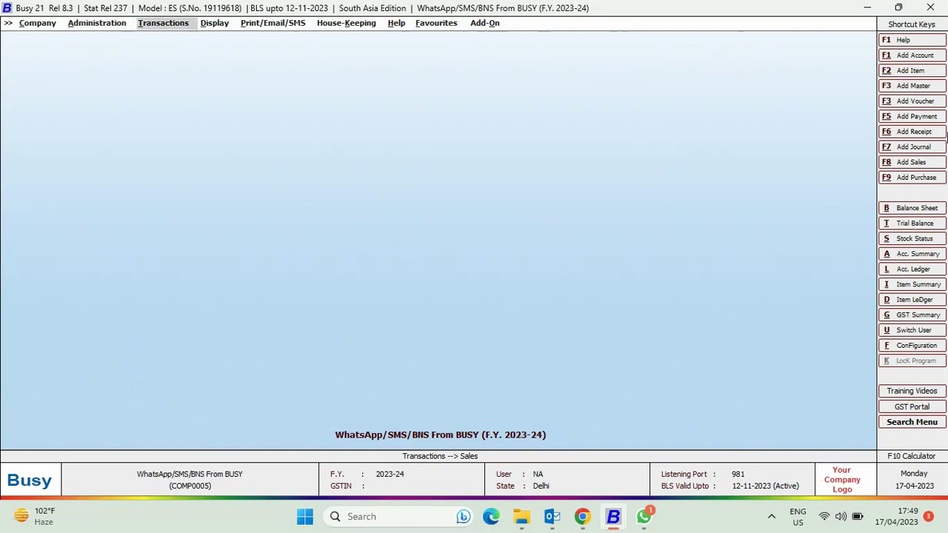
key("Return")
key("Return")
key("Down")
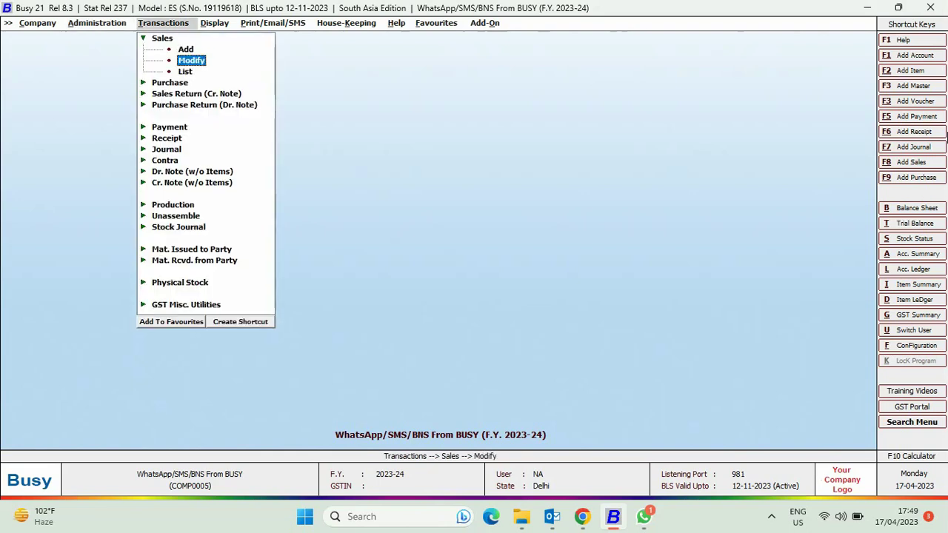
key("Return")
key("Return")
key("Return")
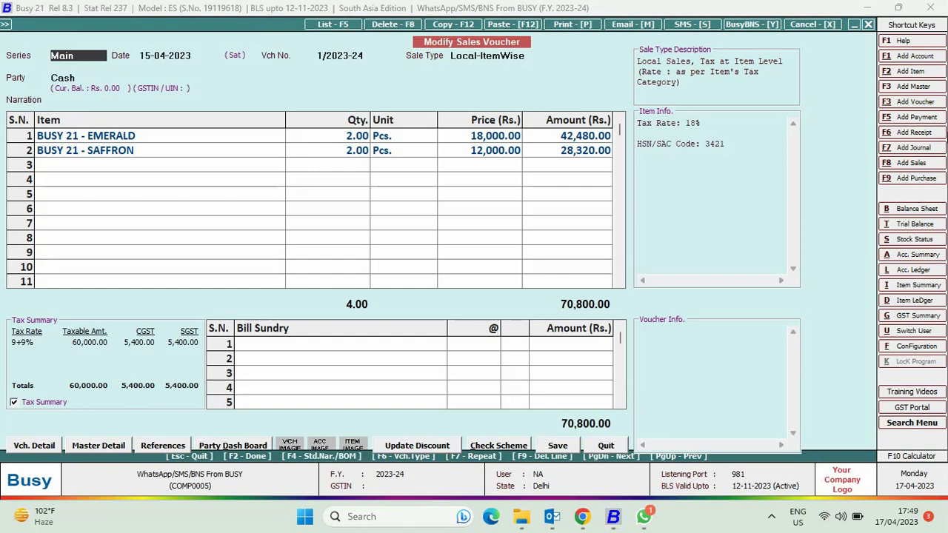
Examine the default message body text offered when sending this sales voucher as an SMS, and return to the main screen.
key("alt+s")
key("Return")
key("Return")
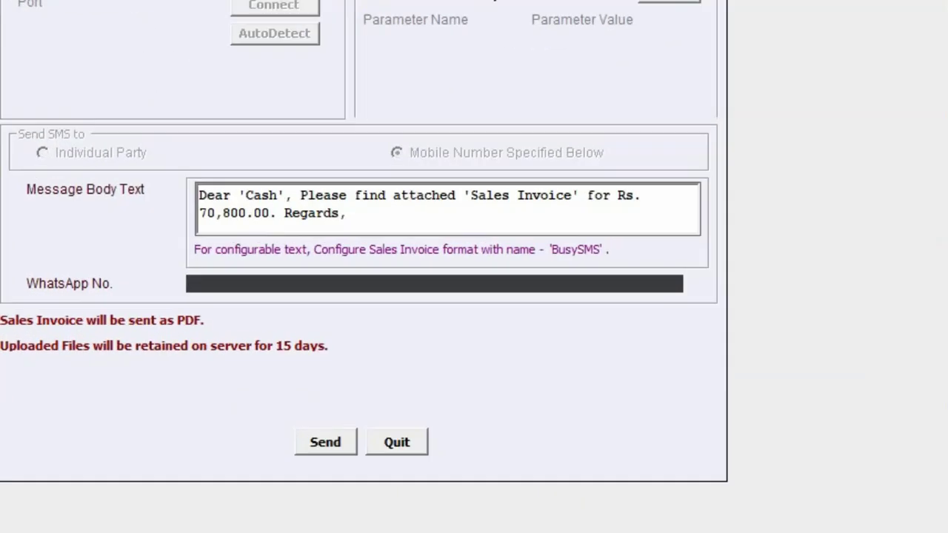
left_click_drag(438, 196, 184, 168)
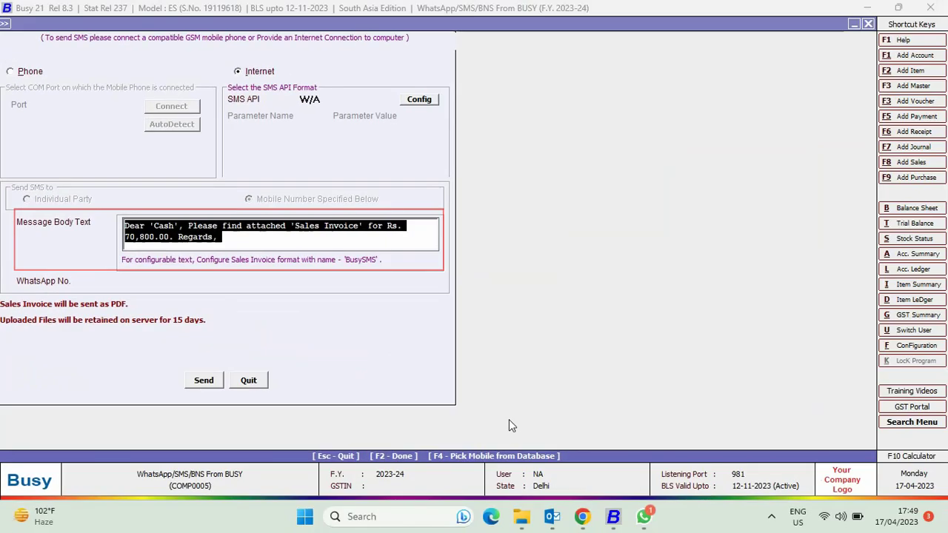
key("Escape")
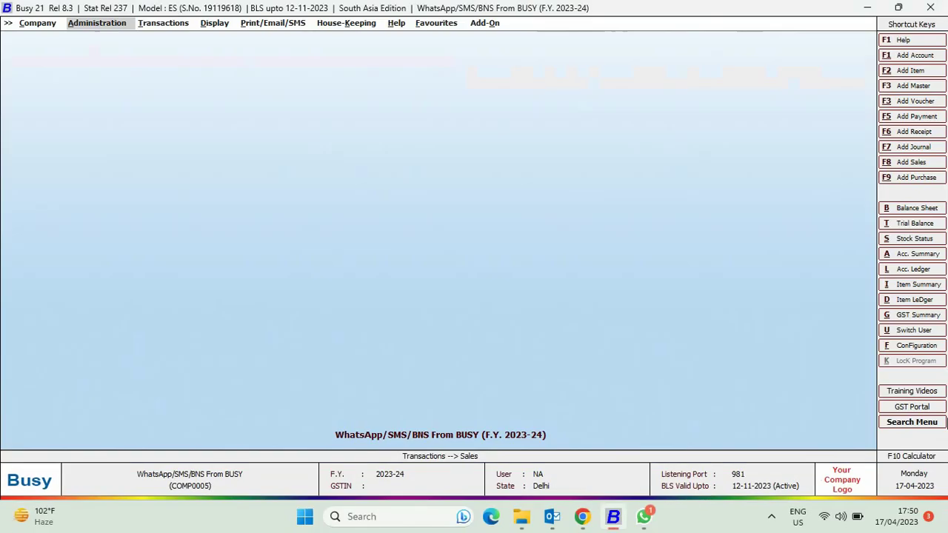
Add a Sales Invoice format named BUSYSMS in the advanced invoice document printing configuration.
key("Return")
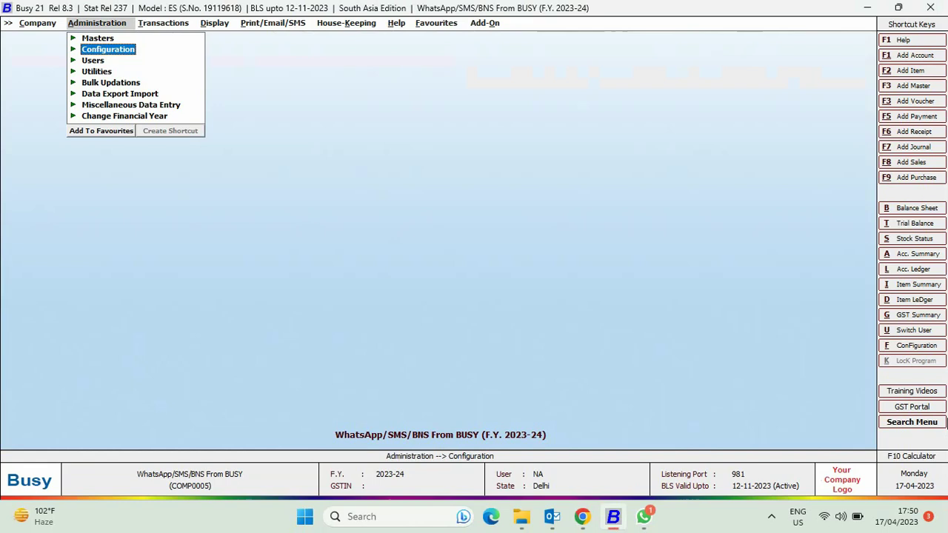
key("Return")
key("Return")
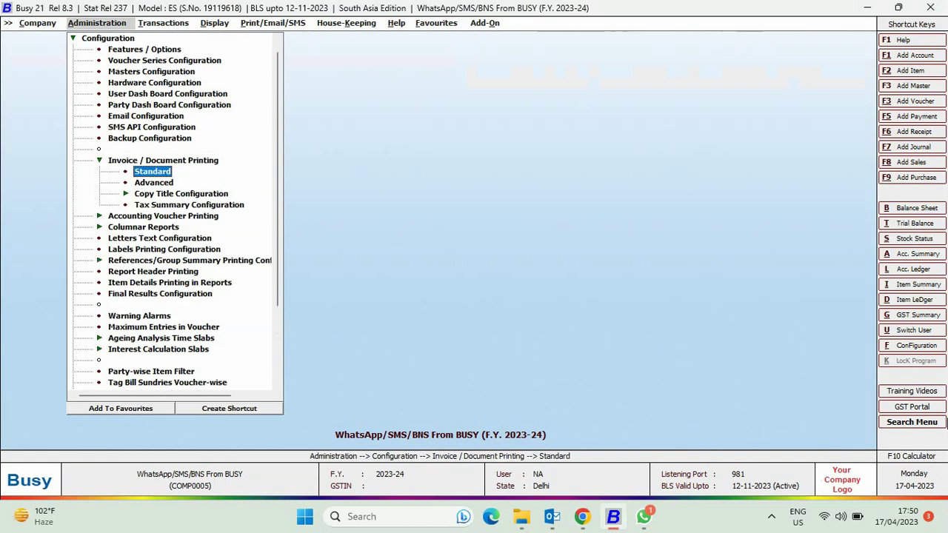
key("Down")
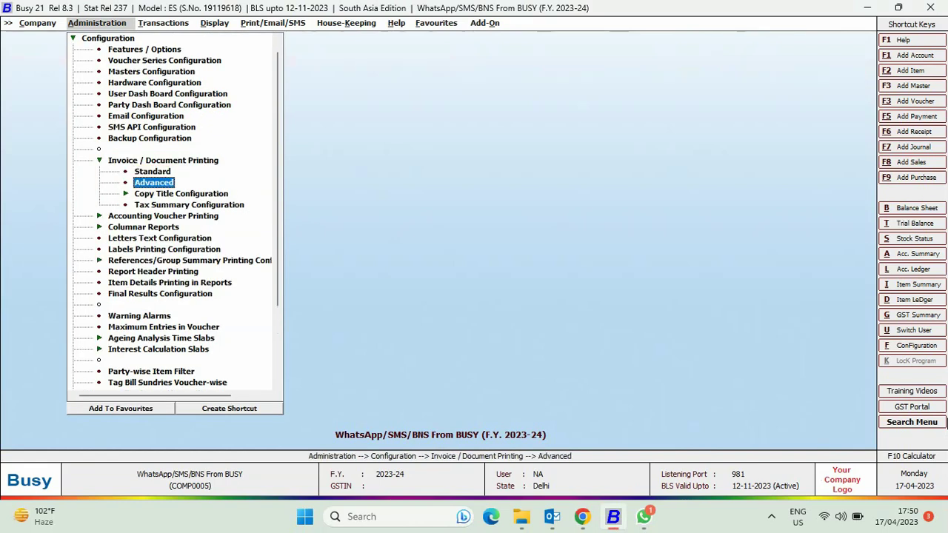
key("Return")
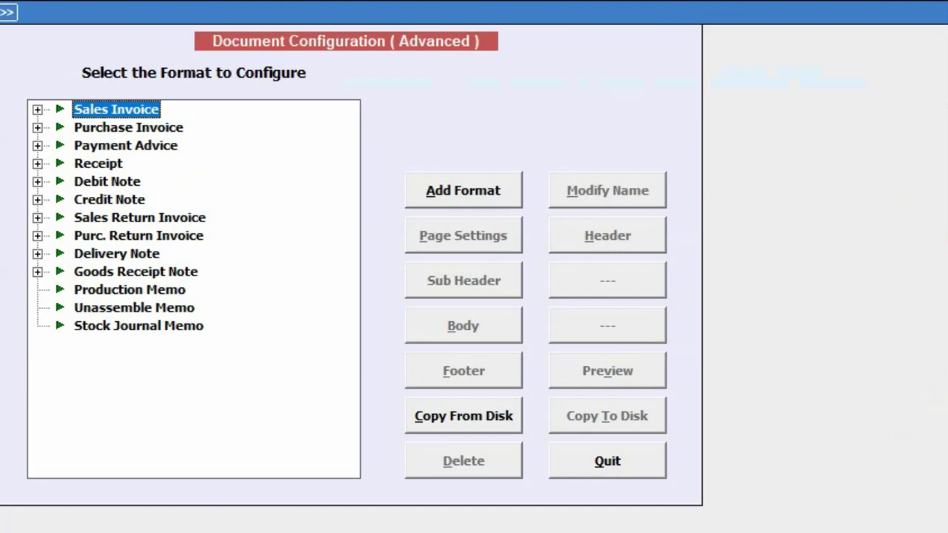
left_click(486, 206)
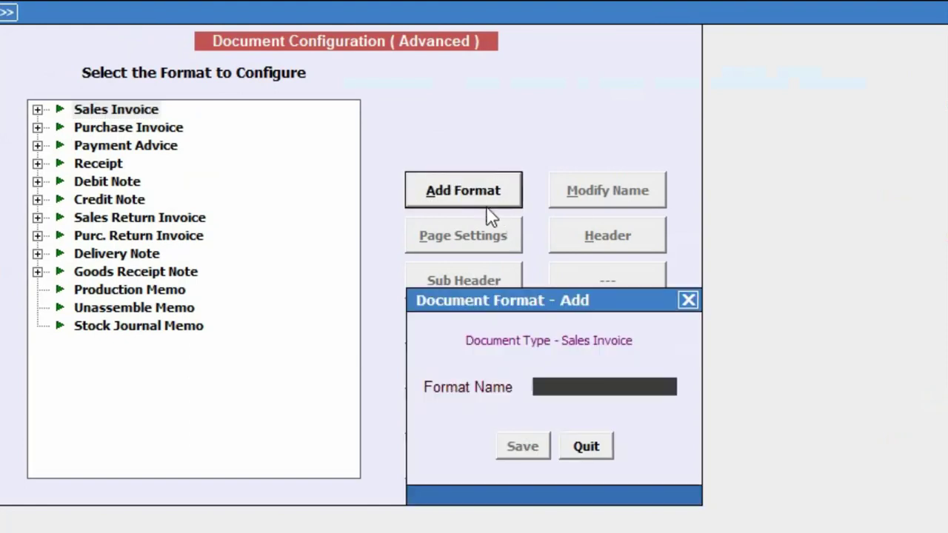
left_click(576, 383)
type("BUSYSMS")
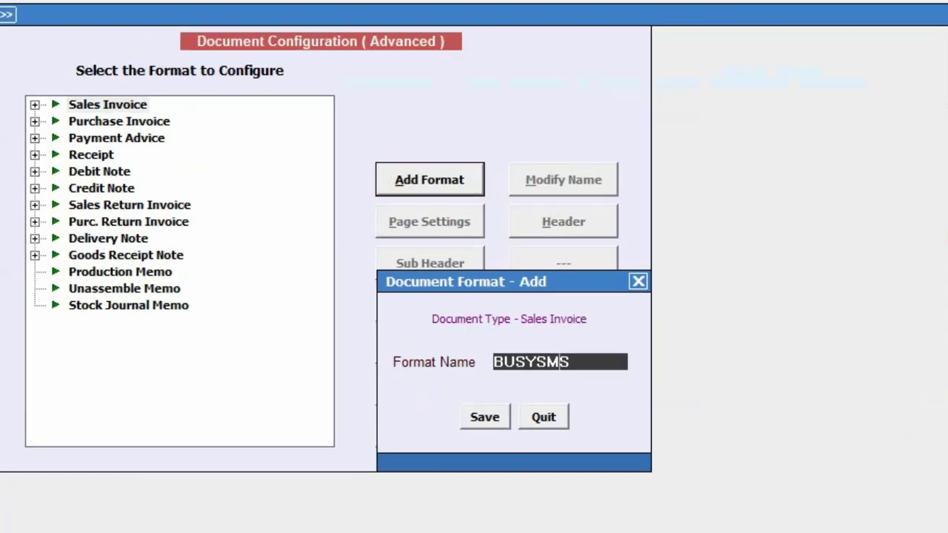
key("Return")
Set the header to "Dear Sir, Greetings !!, Please find the link of your invoice. Plase note that this link is valid only for 15 days. Regards: BIPL".
left_click(563, 221)
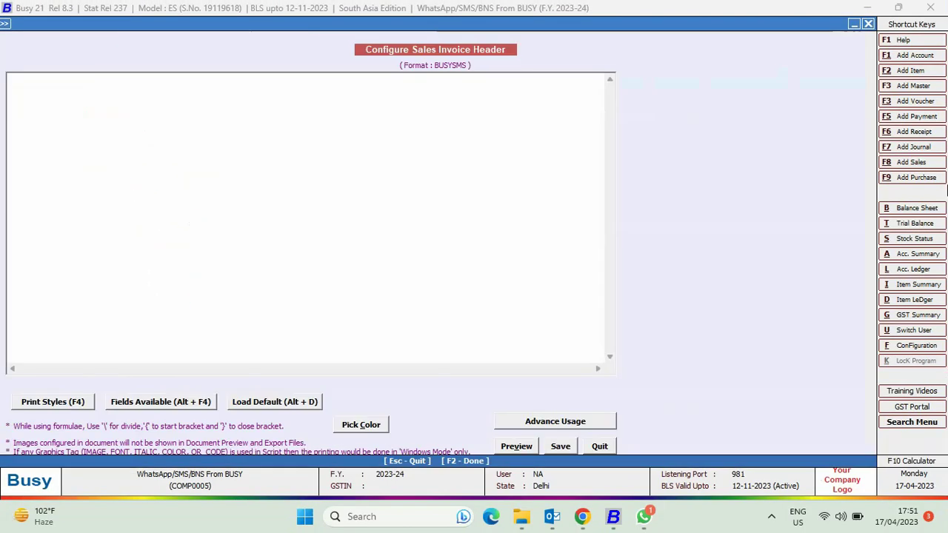
type("Dear Sir, Greetings !!, Please find th")
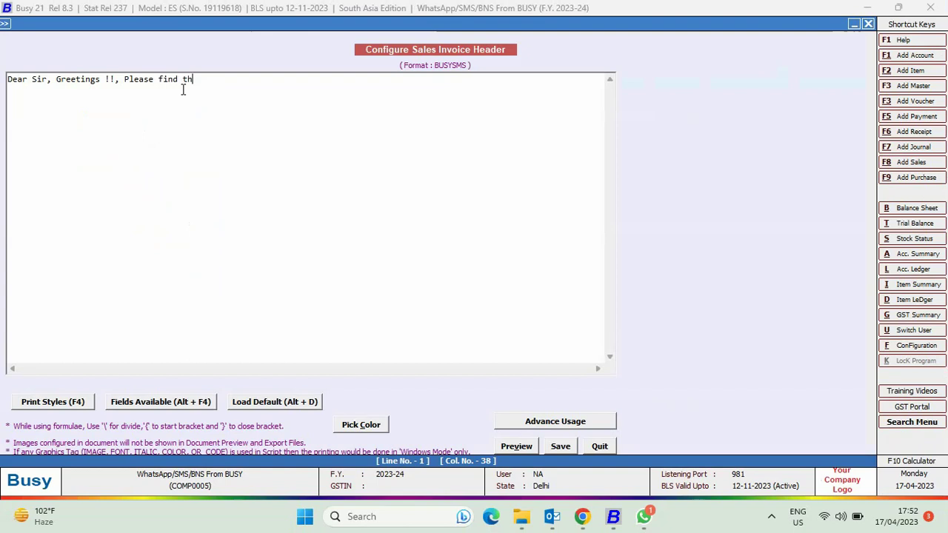
type("e link of your invoice. Plase note that this link is valid only for 15 days. Regards:")
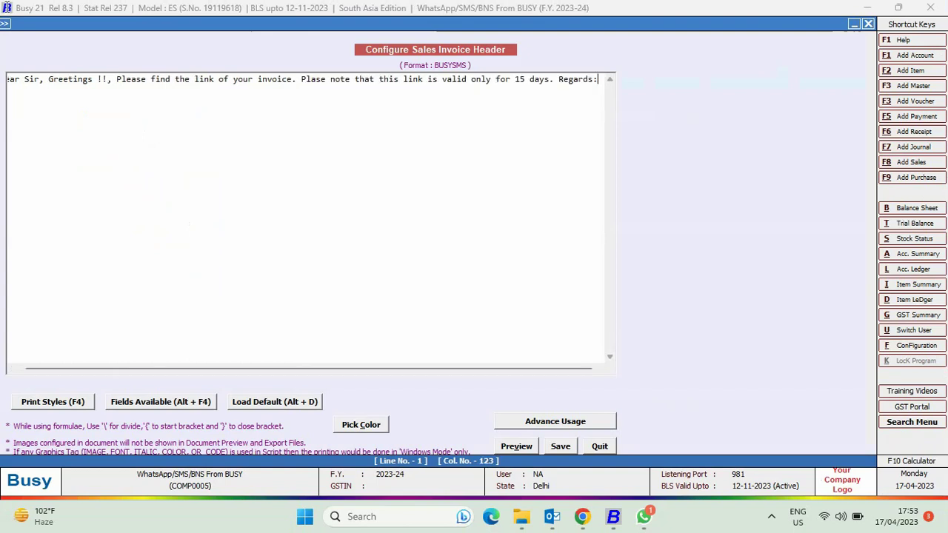
type(" BIPL")
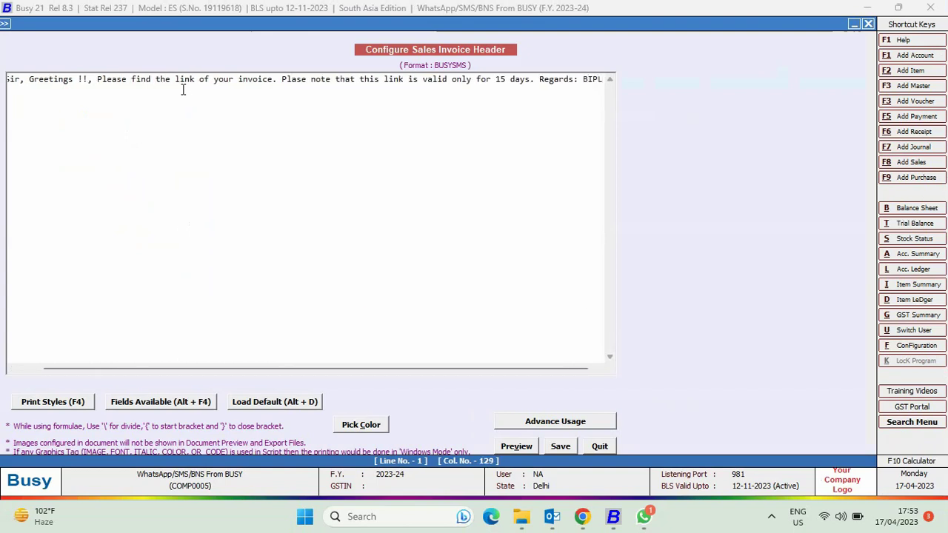
key("Escape")
key("Return")
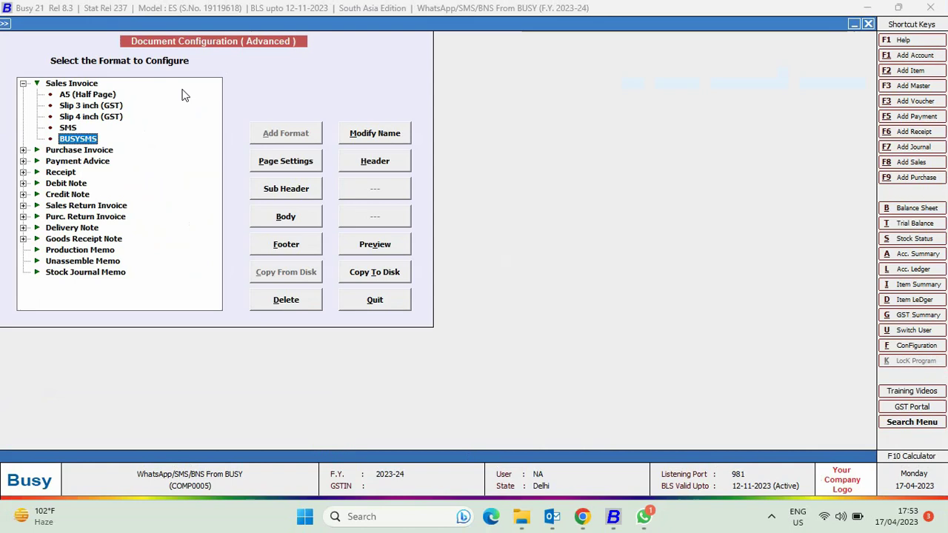
Set the number of body lines and footer lines to 0 in the BUSYSMS format's page settings.
key("alt+p")
key("Return")
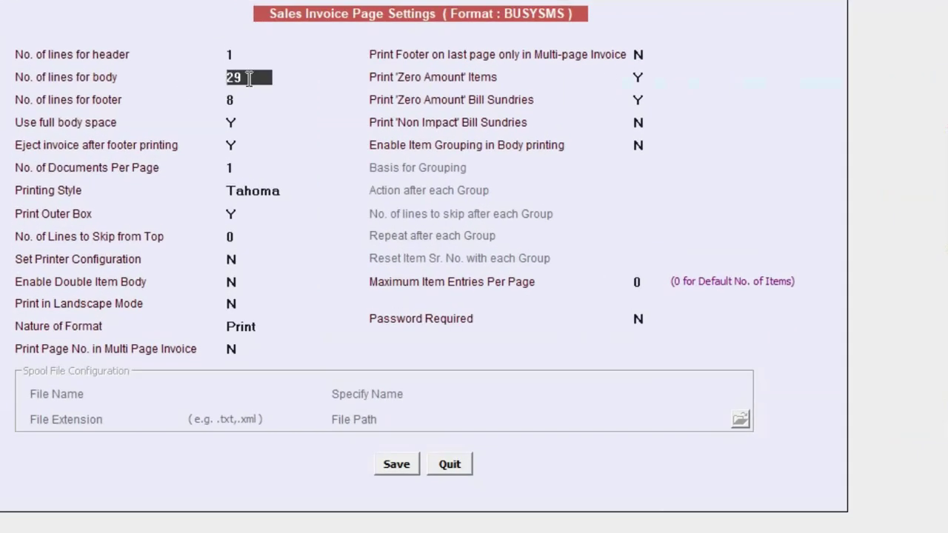
type("0")
key("Return")
type("0")
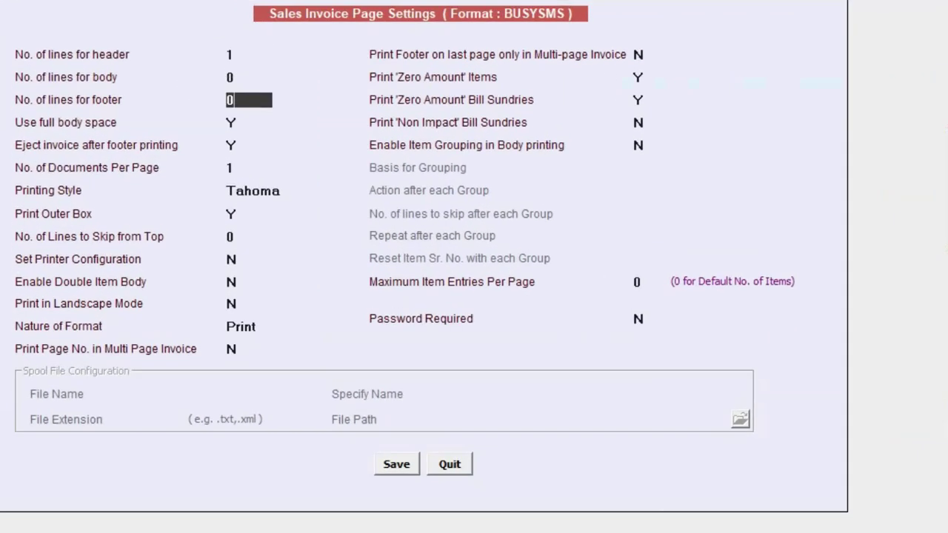
Set the Nature of Format to SMS for the BUSYSMS format and save the page settings.
key("Return")
key("Return")
key("Return")
key("Return")
key("Return")
key("Return")
key("Return")
key("Return")
key("Return")
key("Return")
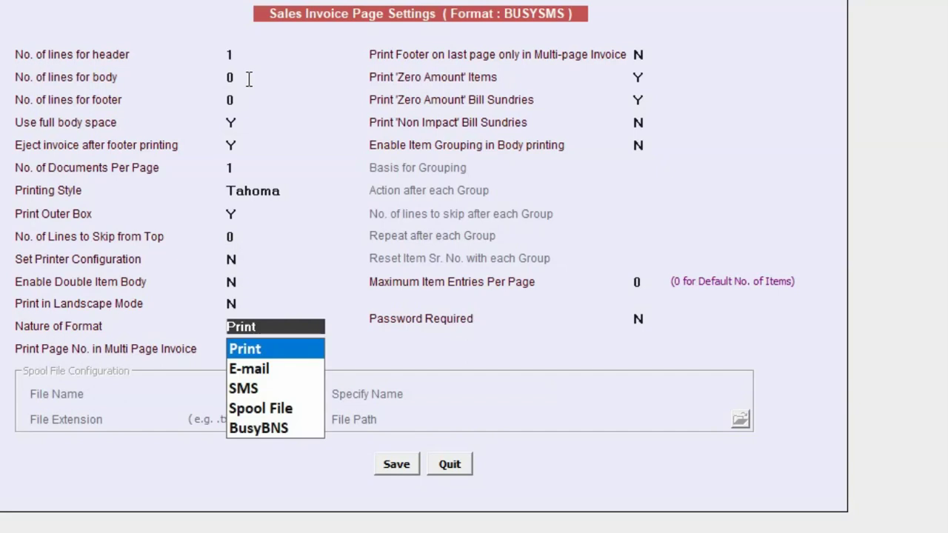
key("Down")
key("Down")
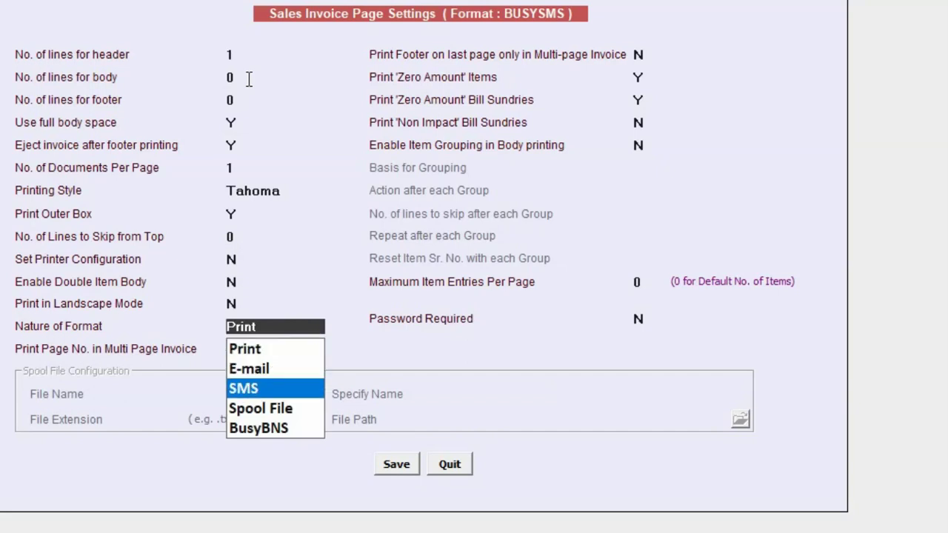
key("Return")
key("Return")
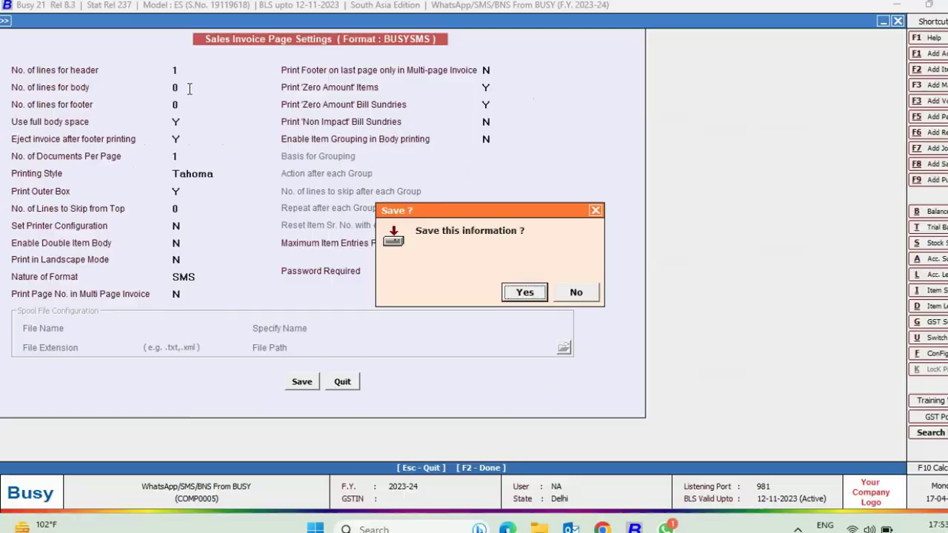
key("Return")
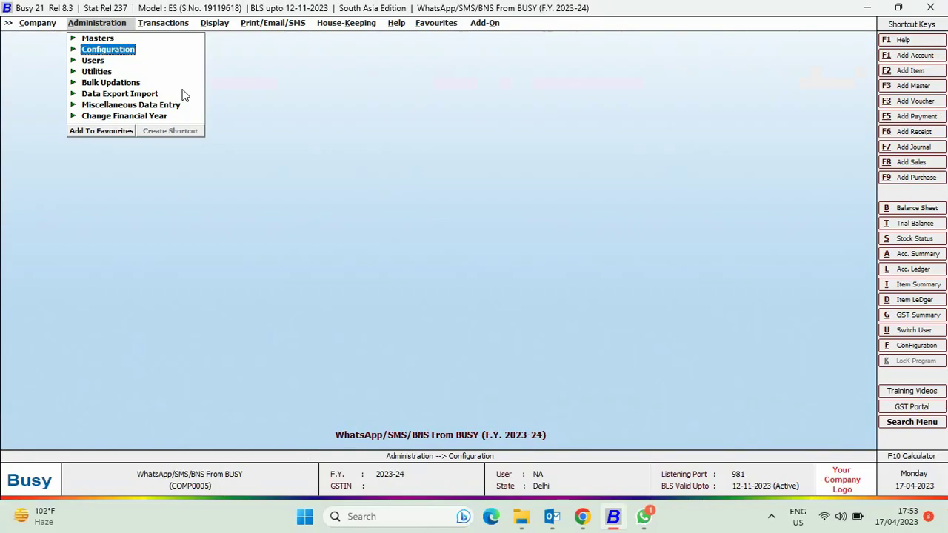
Reopen the Main series sales voucher dated 15-04-2023 for modification.
key("Right")
key("Return")
key("Down")
key("Return")
key("Return")
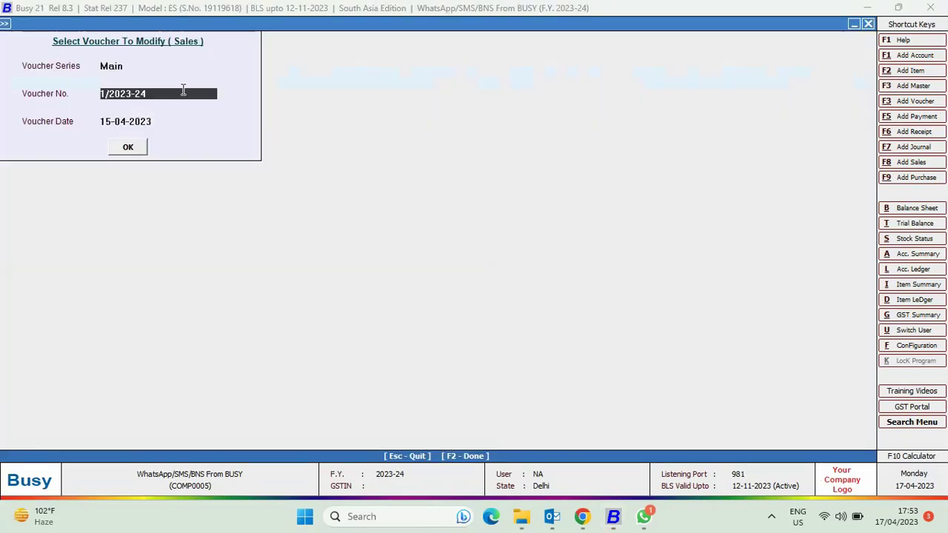
key("Return")
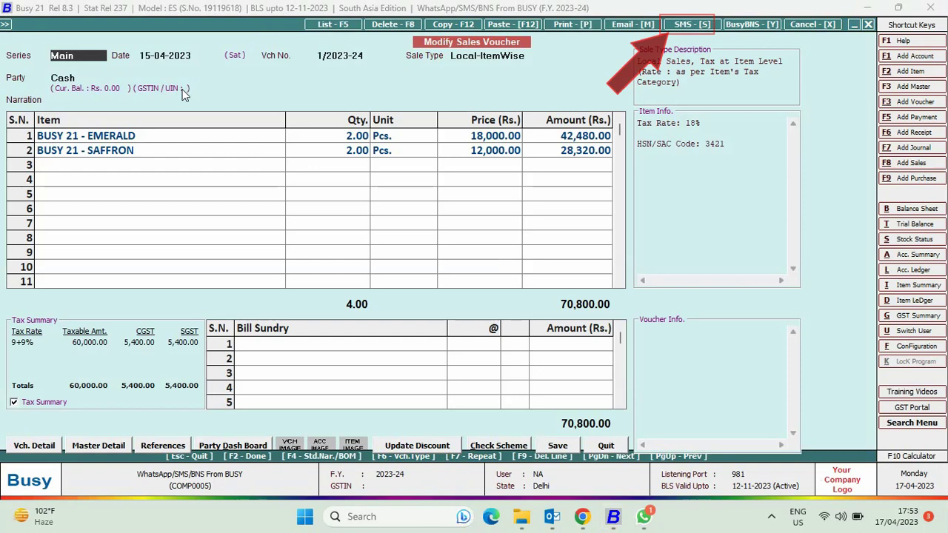
Send the voucher by SMS in STANDARD format to the recipient's WhatsApp number, and open the invoice link in the WhatsApp chat.
key("alt+s")
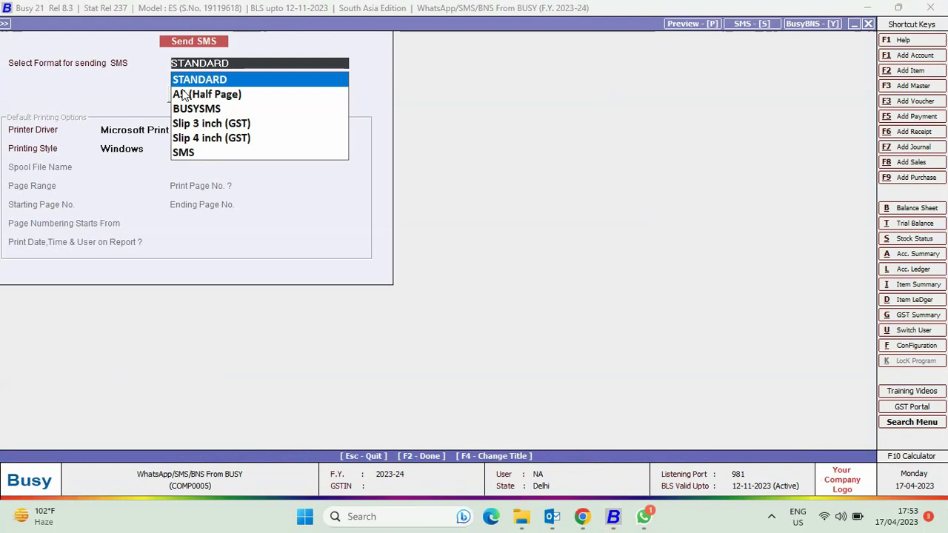
key("Return")
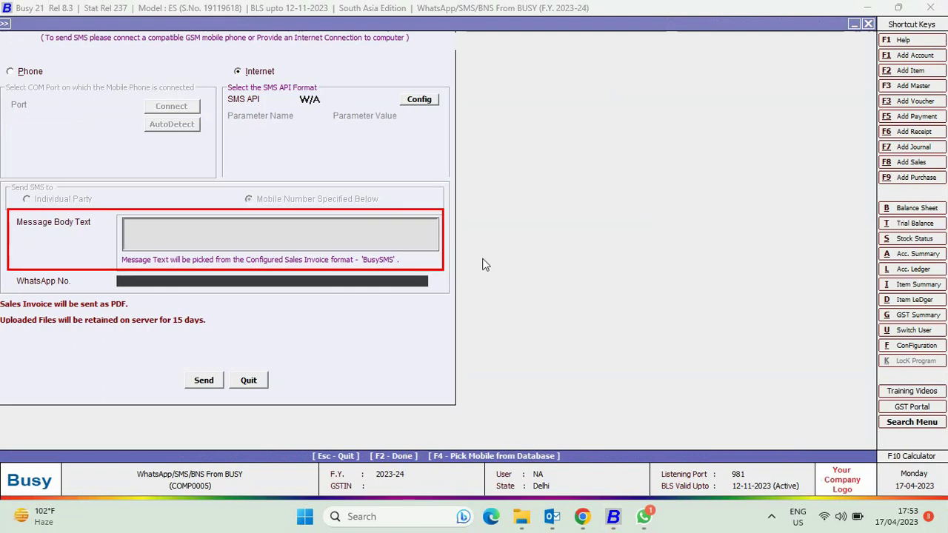
type("9999999999")
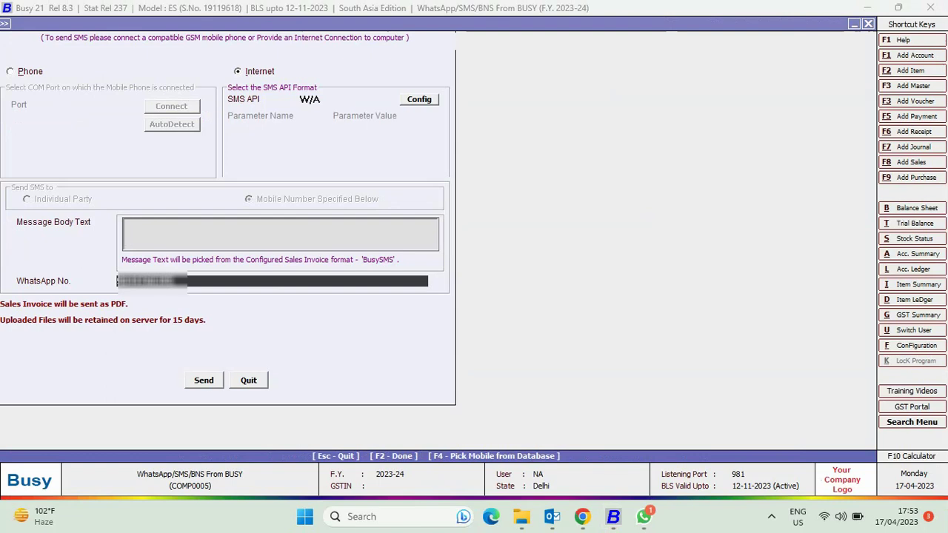
key("Return")
key("Return")
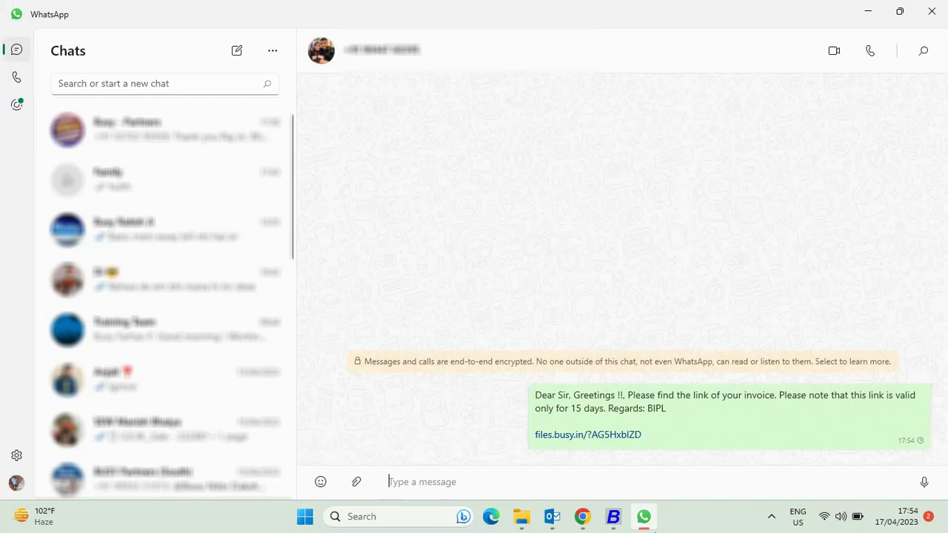
left_click(588, 435)
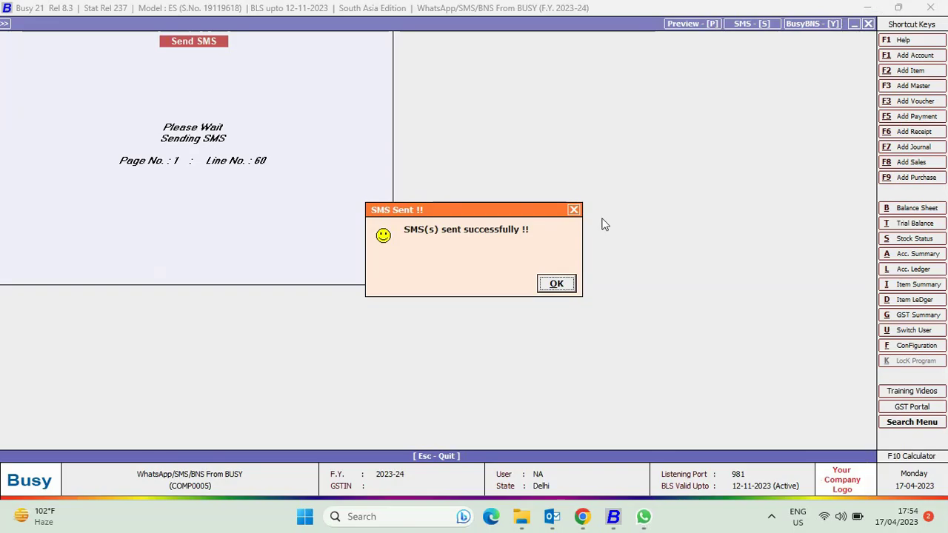
left_click(554, 282)
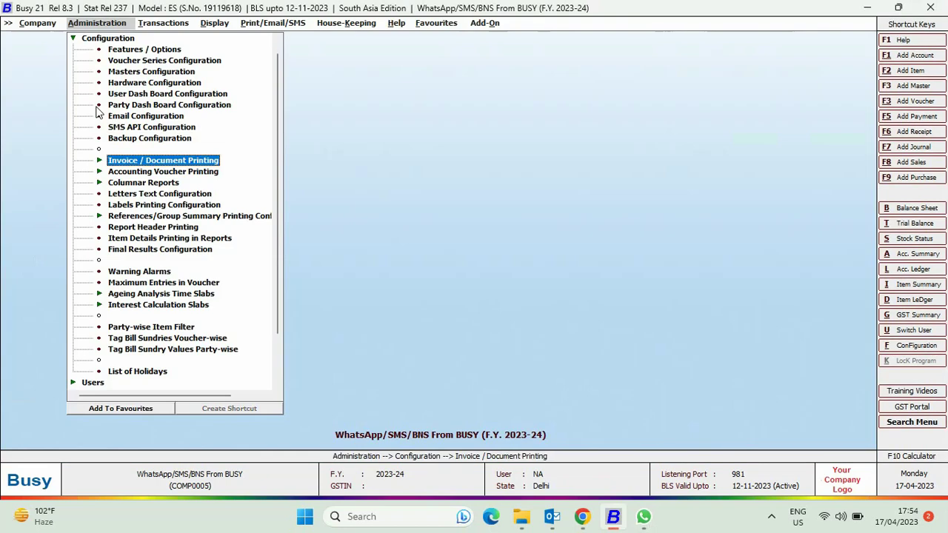
Add a new Sales Invoice format named BUSYBNS in the advanced invoice/document printing configuration.
key("Return")
key("Down")
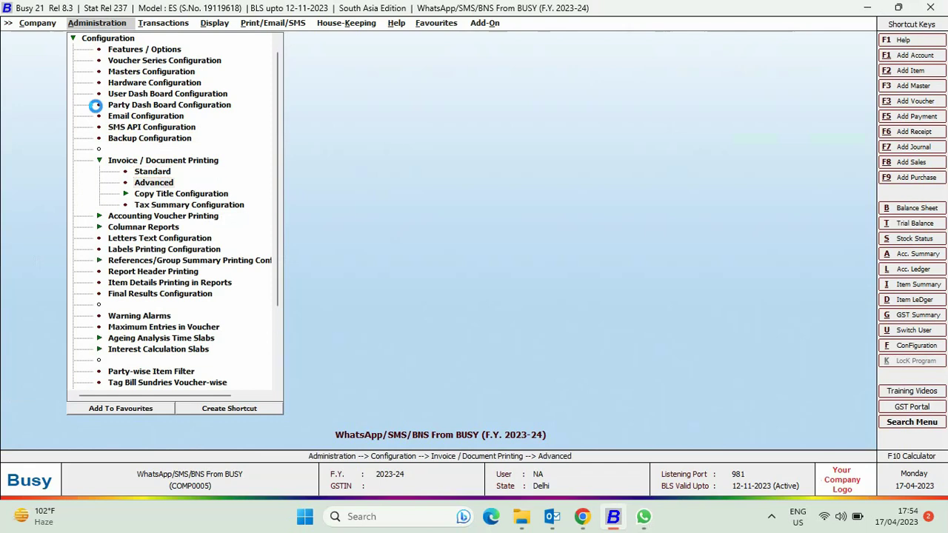
key("Return")
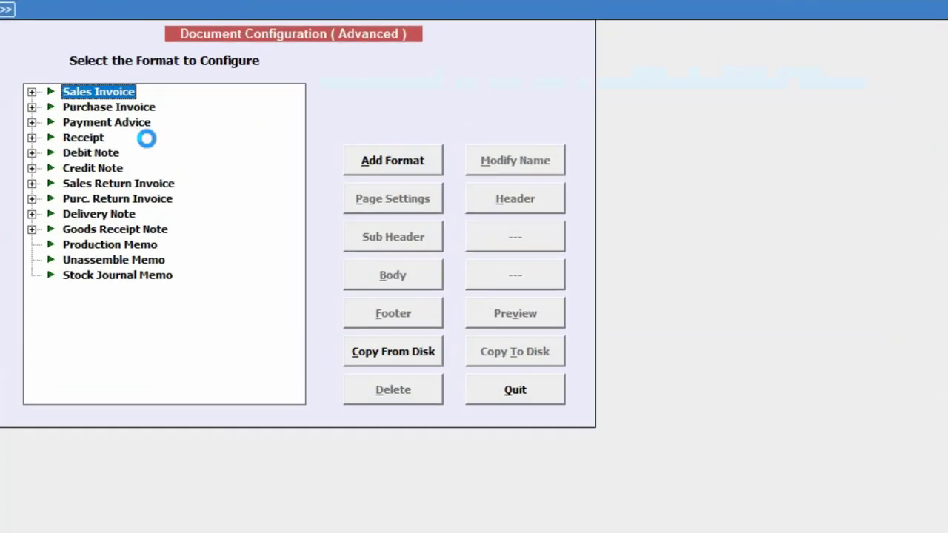
key("alt+a")
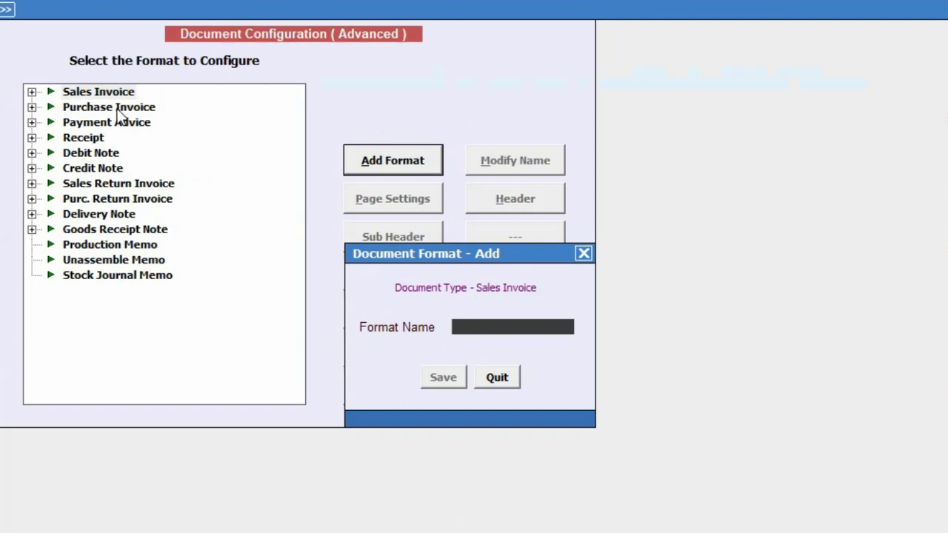
type("BUSYBNS")
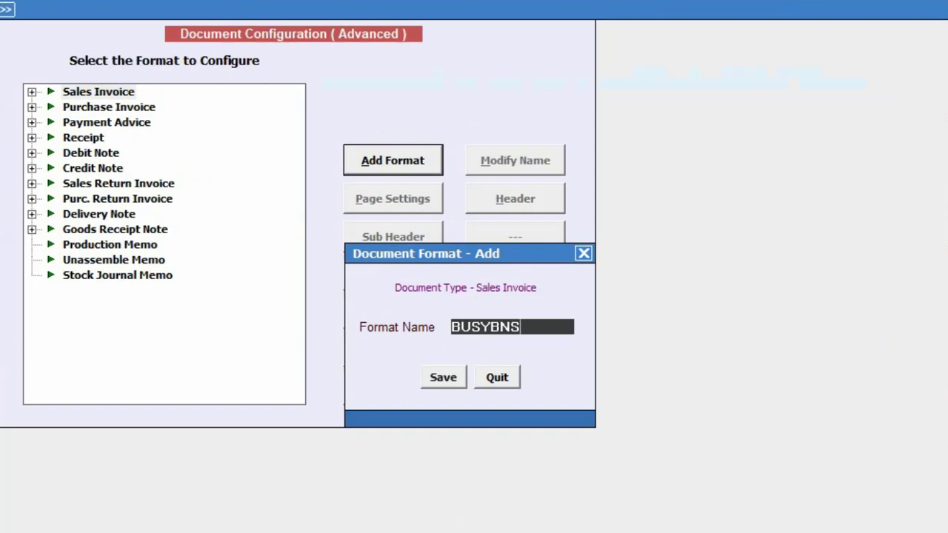
key("Return")
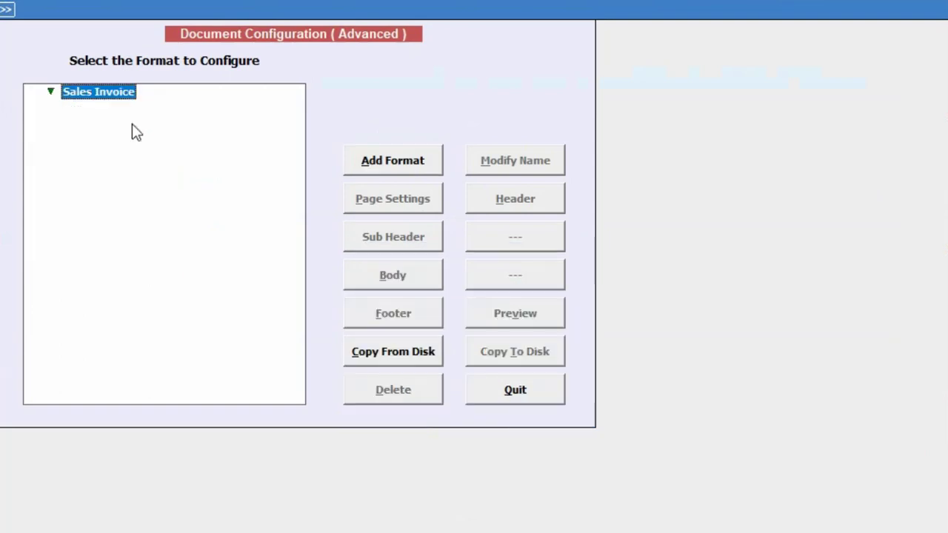
In the BUSYBNS format's page settings, set the header lines to 1 and the body and footer lines to 0.
key("Down")
key("Down")
key("Down")
key("Down")
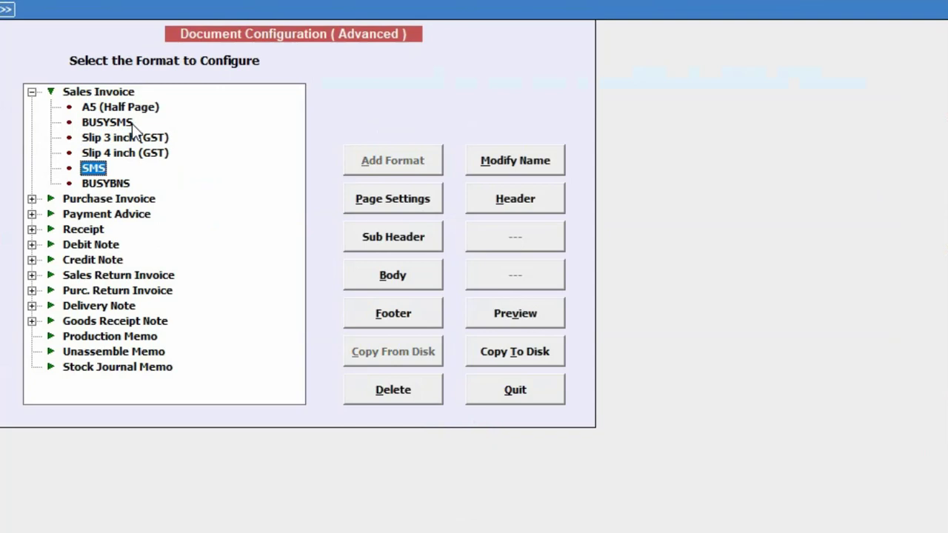
key("Down")
key("p")
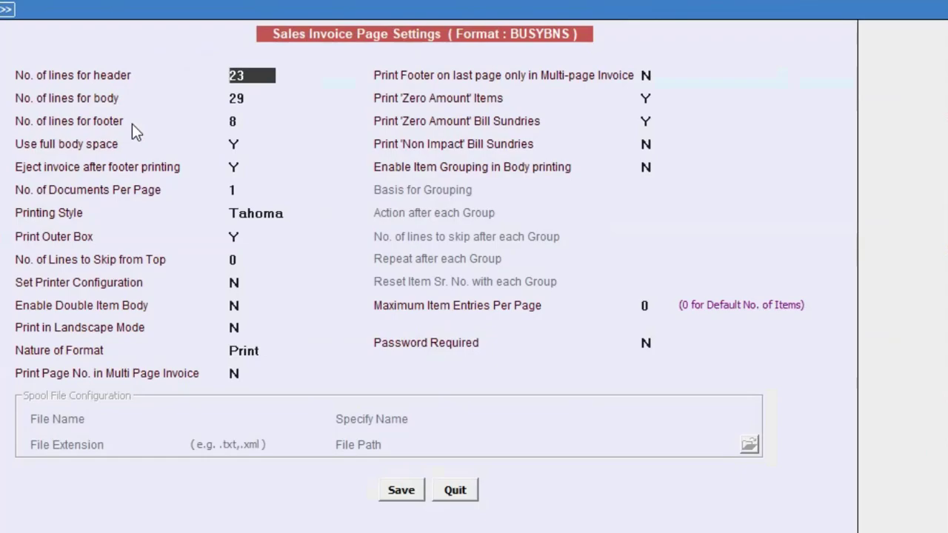
key("Return")
type("0")
key("Return")
type("0")
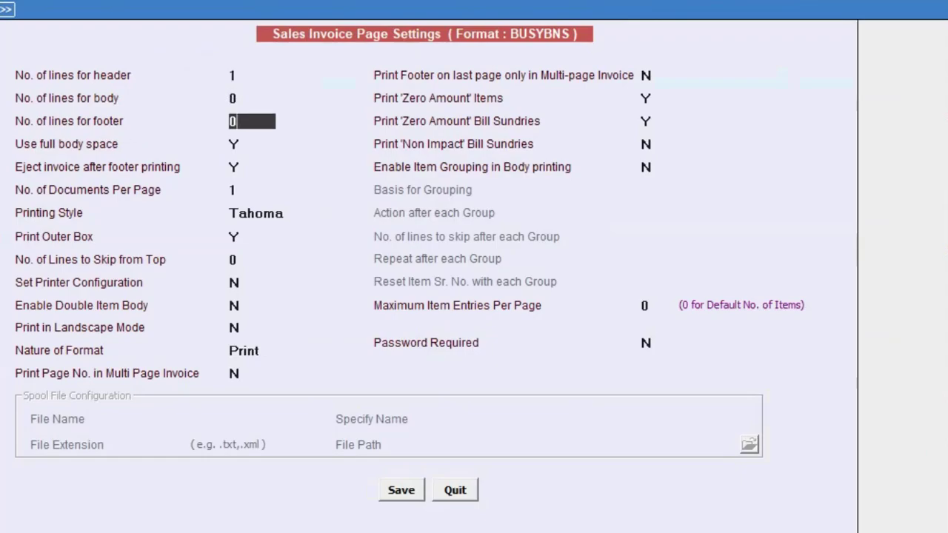
Set the Nature of Format to BusyBNS for the BUSYBNS format and save the page settings.
key("Return")
key("Return")
key("Return")
key("Return")
key("Return")
key("Return")
key("Return")
key("Return")
key("Down")
key("Down")
key("Down")
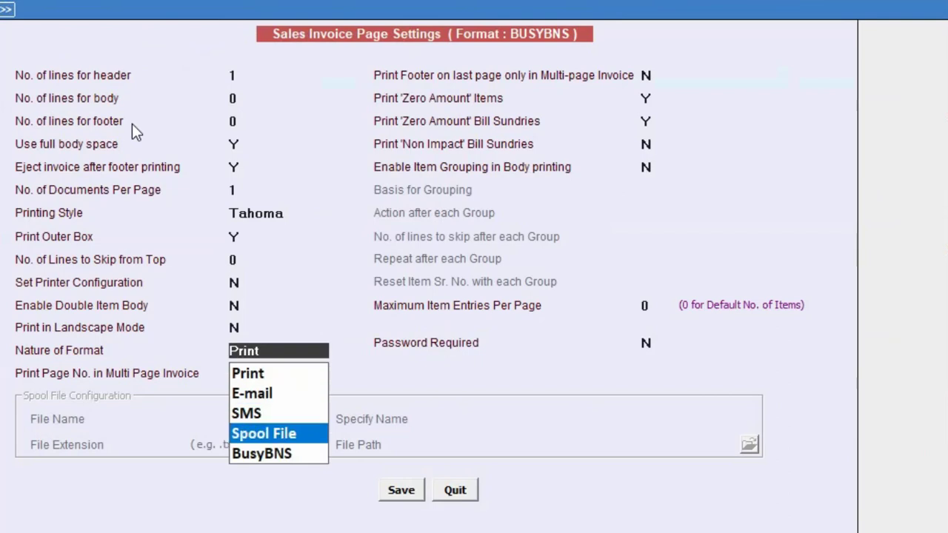
key("Down")
key("Return")
key("F2")
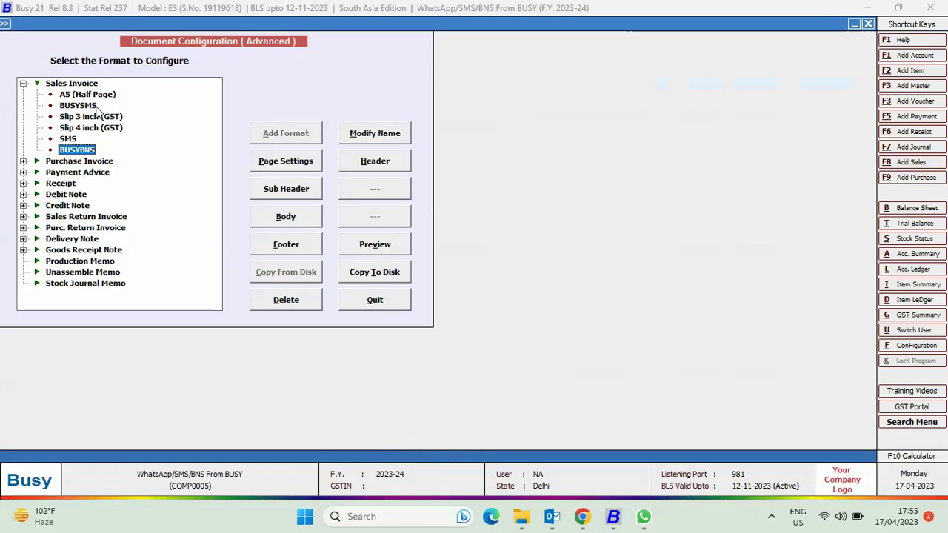
Paste the copied greeting and 15-day invoice link message signed BIPL into the BUSYBNS format's header, save it, and leave the document configuration.
key("alt+h")
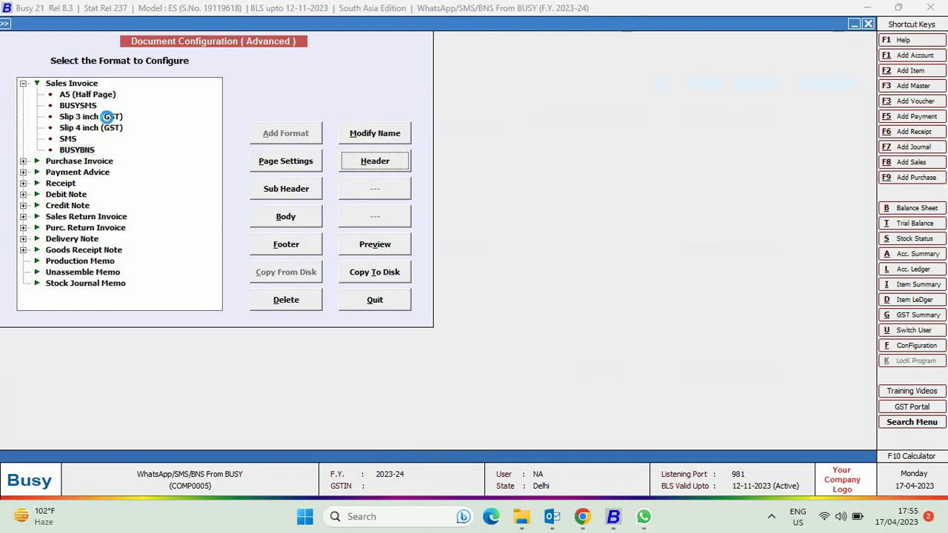
key("ctrl+v")
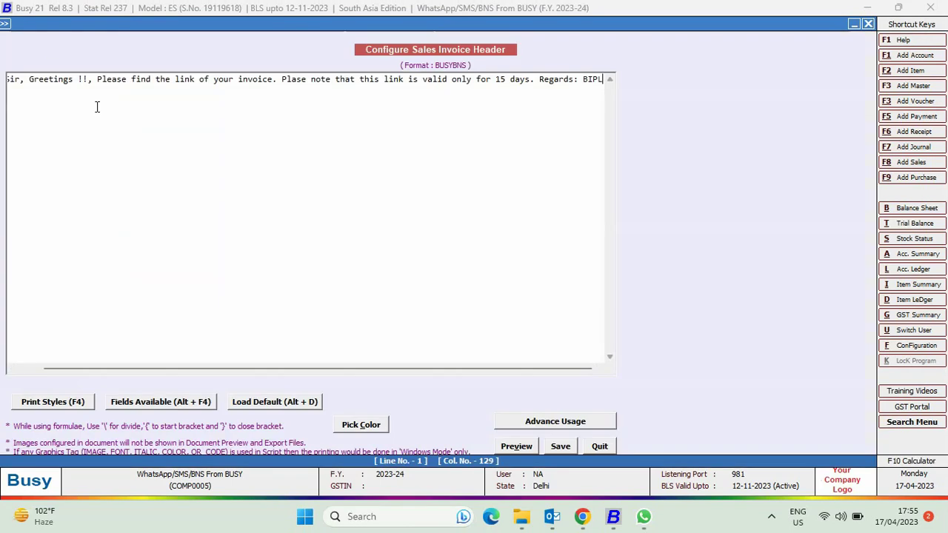
key("F2")
key("Return")
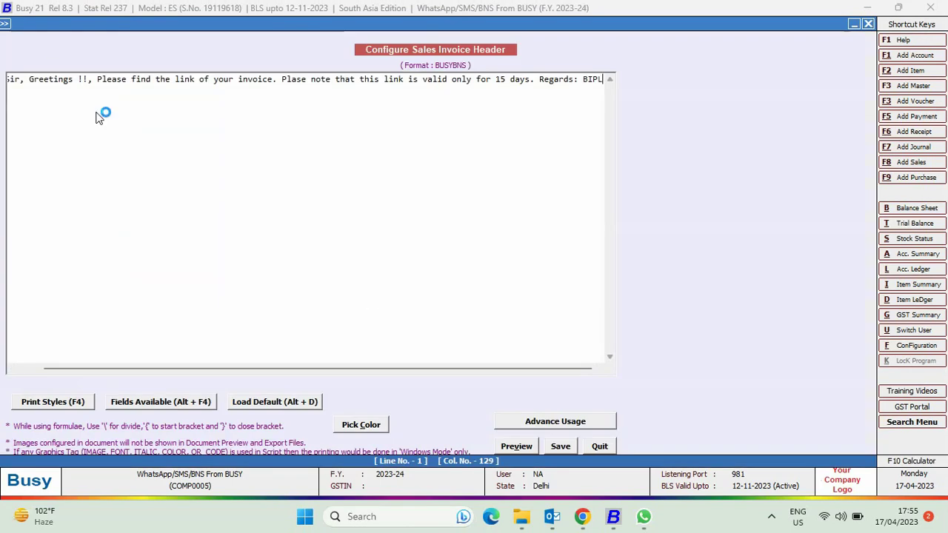
key("Escape")
Open the existing Main series sales voucher dated 15-04-2023 for modification.
key("Right")
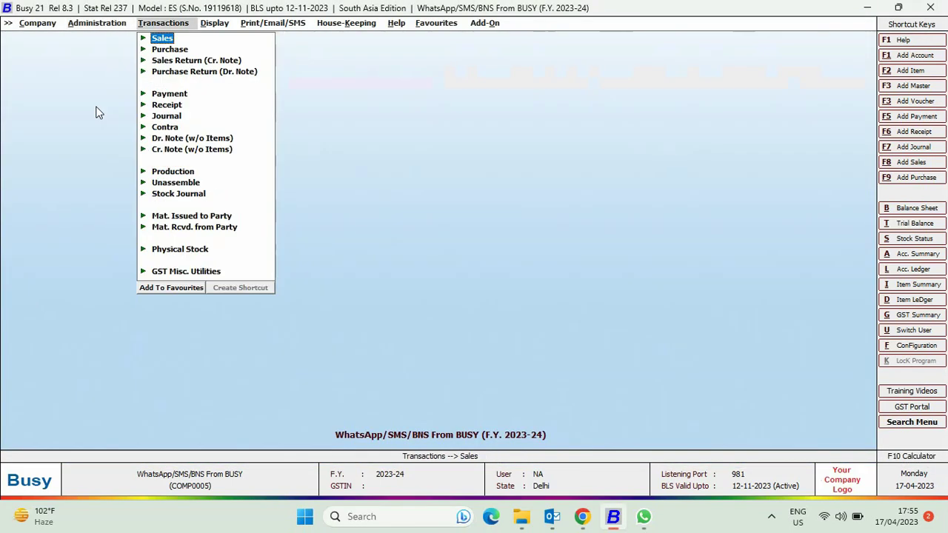
key("Return")
key("Down")
key("Return")
key("Return")
key("Return")
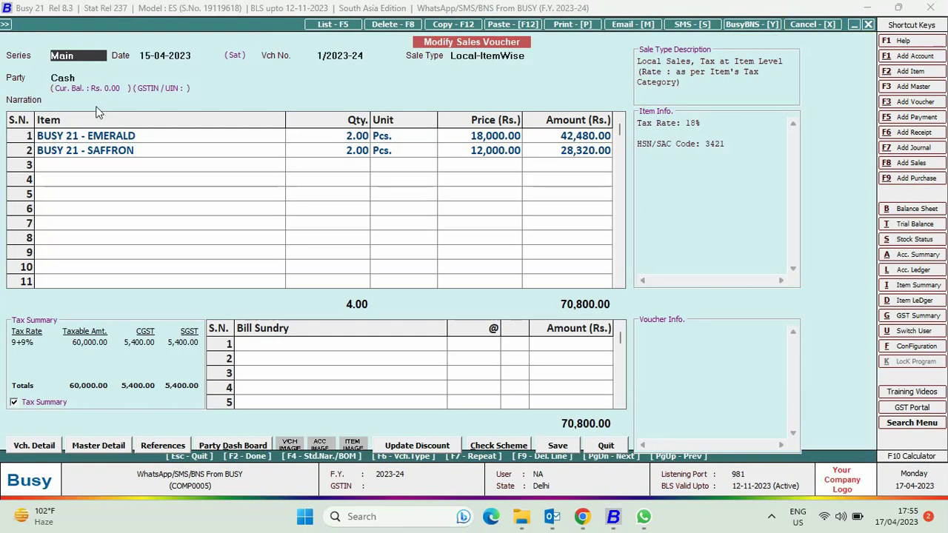
Send the sales voucher as a BusyBNS notification to the recipient's mobile number, and close the voucher without further changes.
key("alt+y")
key("Return")
key("Return")
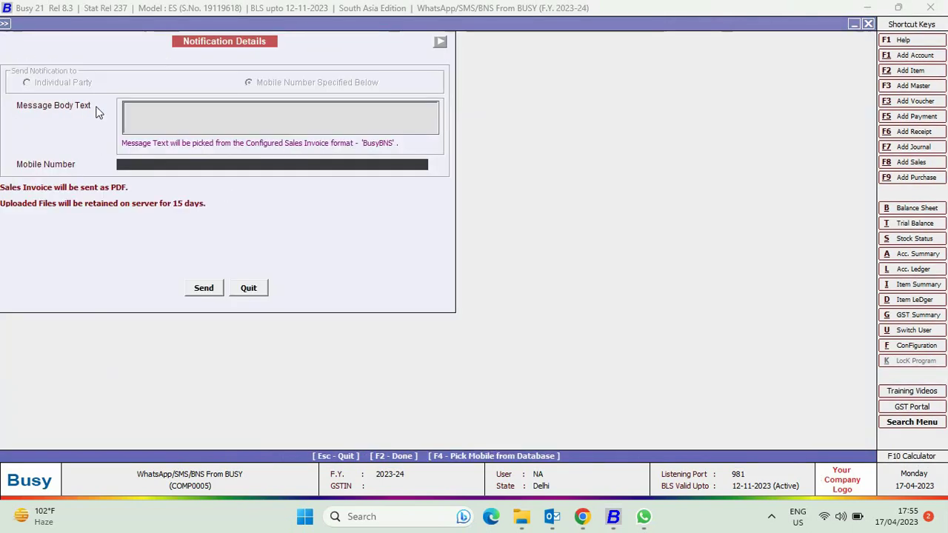
key("ctrl+v")
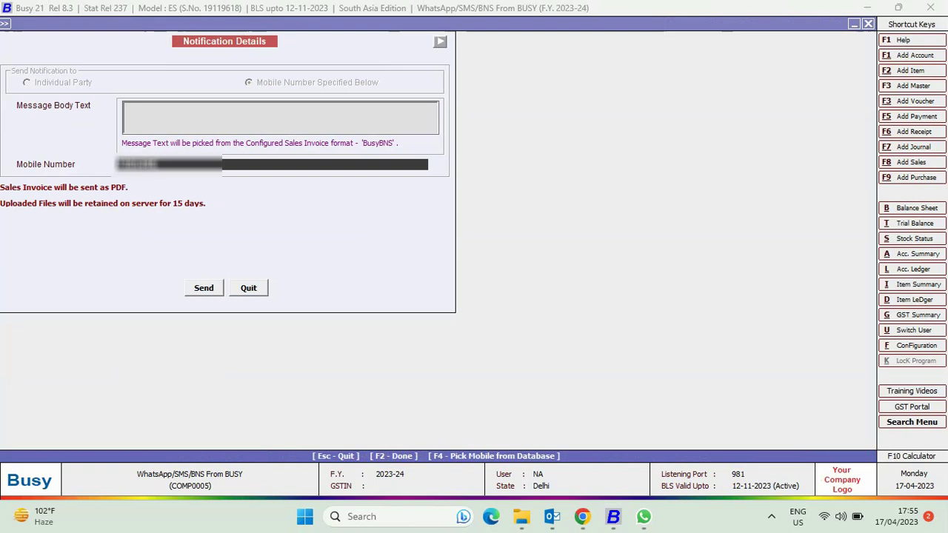
key("Return")
key("Return")
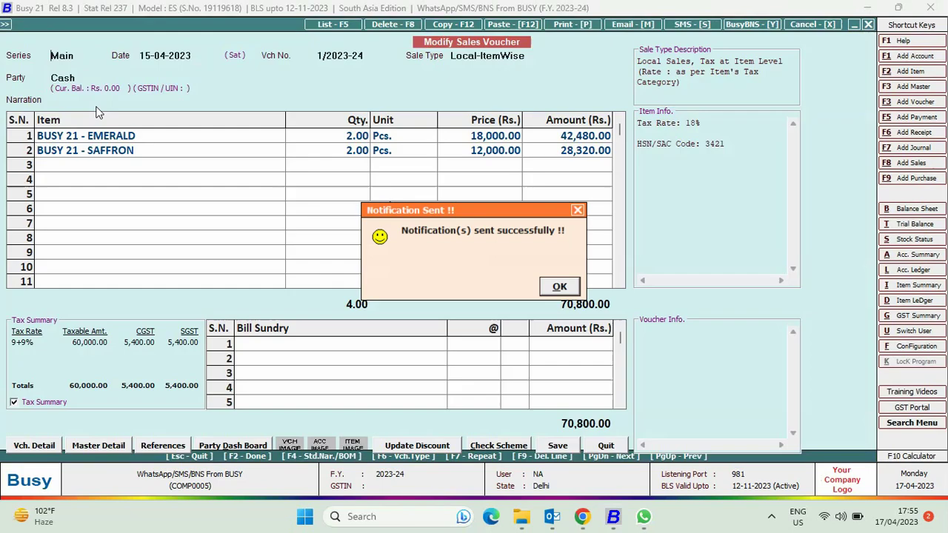
key("Return")
key("Escape")
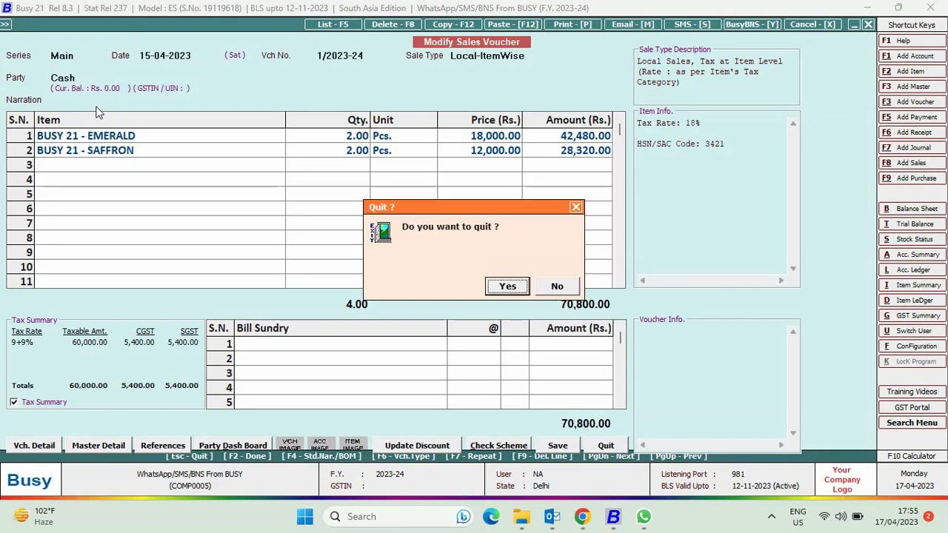
key("Return")
key("Escape")
key("Escape")
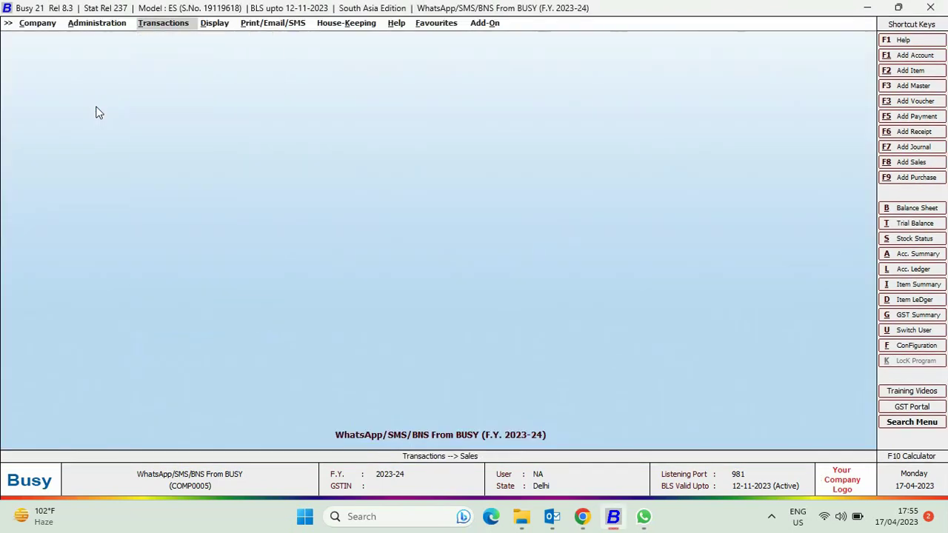